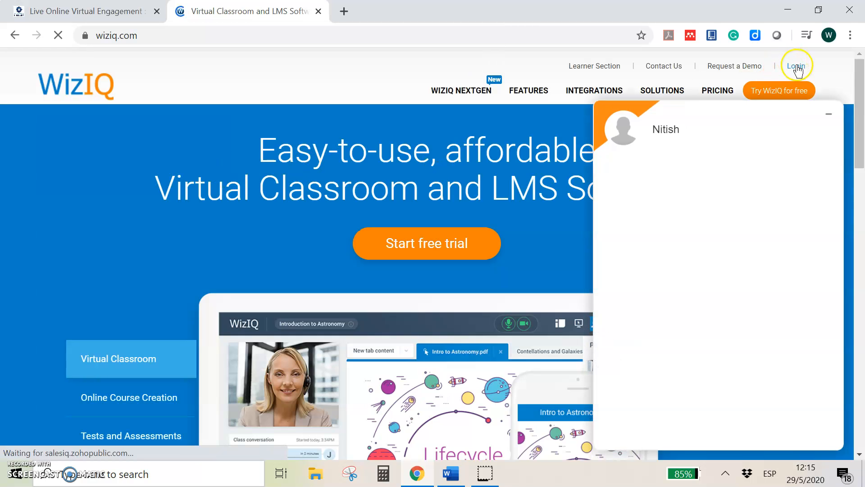
Step: Open the WizIQ sign-in page and submit the account's email address
click(796, 67)
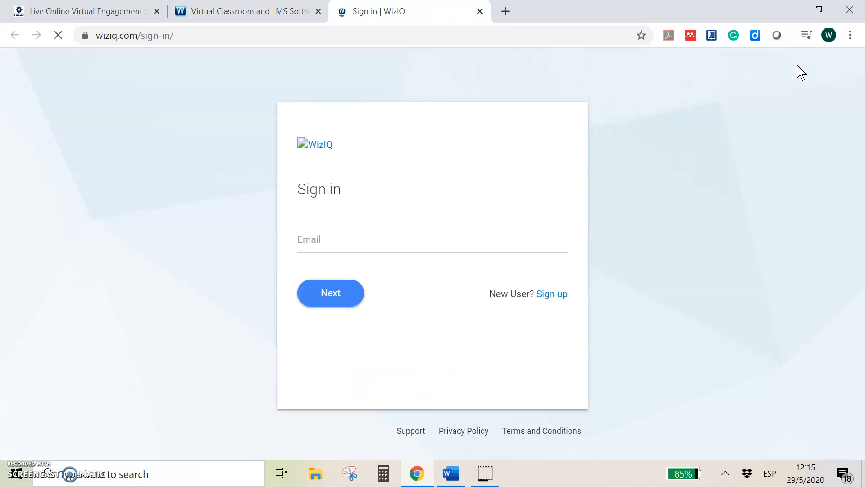
click(359, 250)
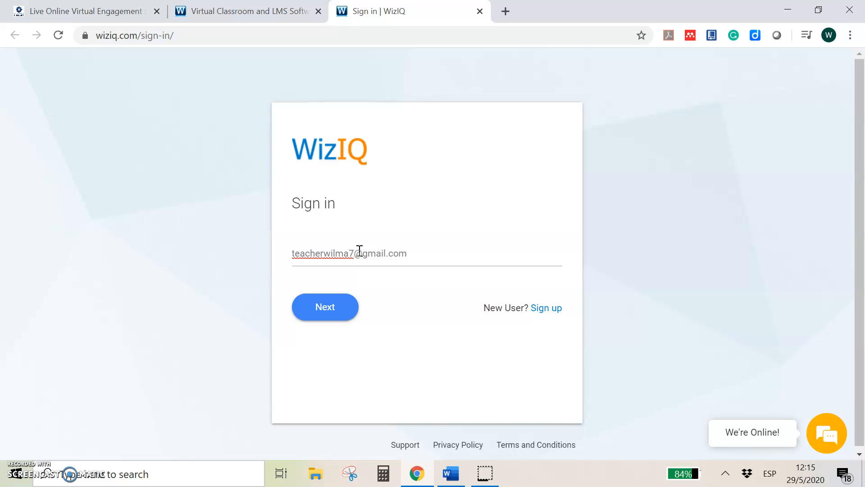
click(346, 311)
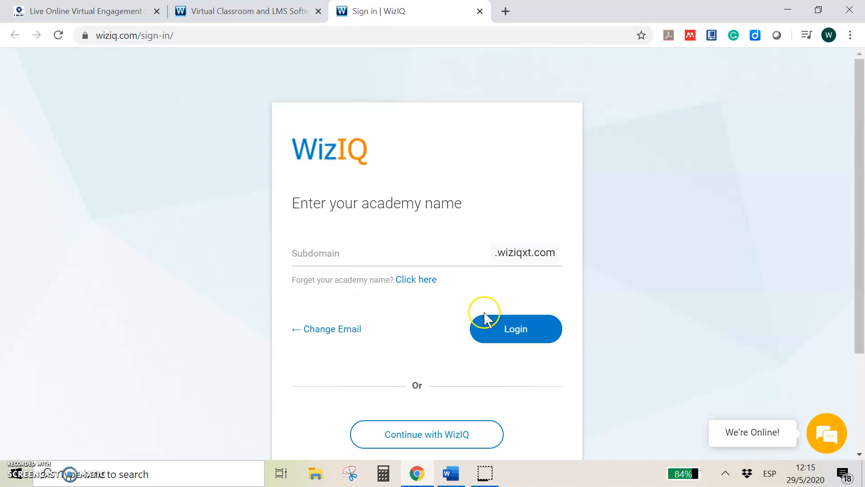
Step: Enter integratingtechnology as the academy subdomain and log in to the academy
click(341, 251)
text(integratingtechnology)
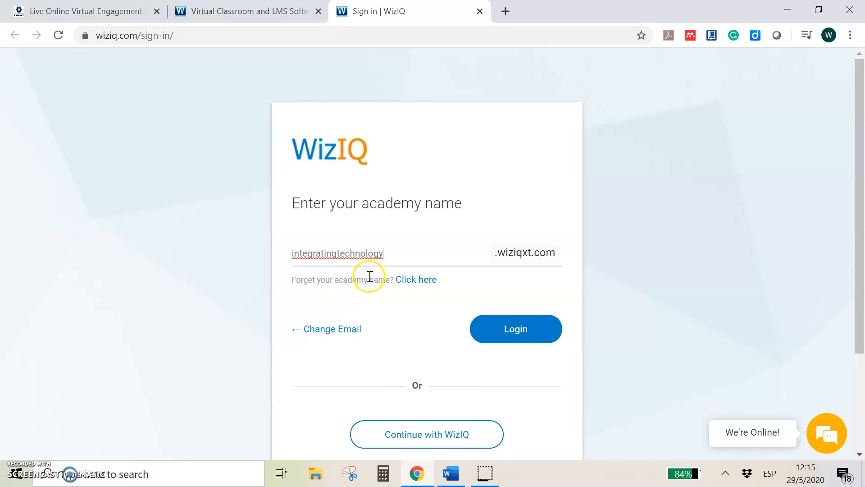
click(515, 338)
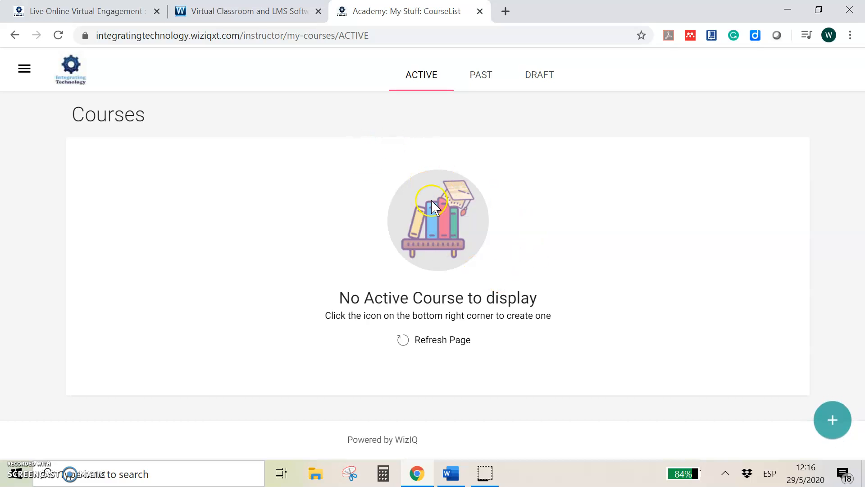
Step: View the academy's navigation entries and the account options for using it as Instructor or Learner, and close them
click(24, 72)
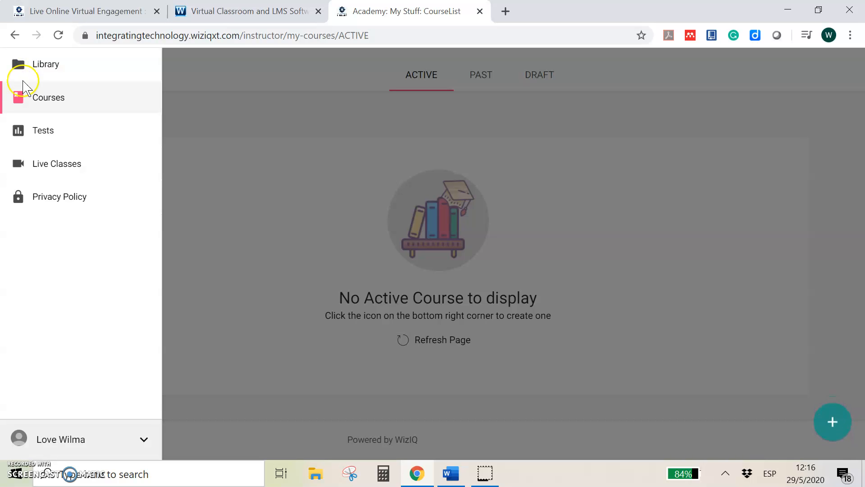
click(144, 439)
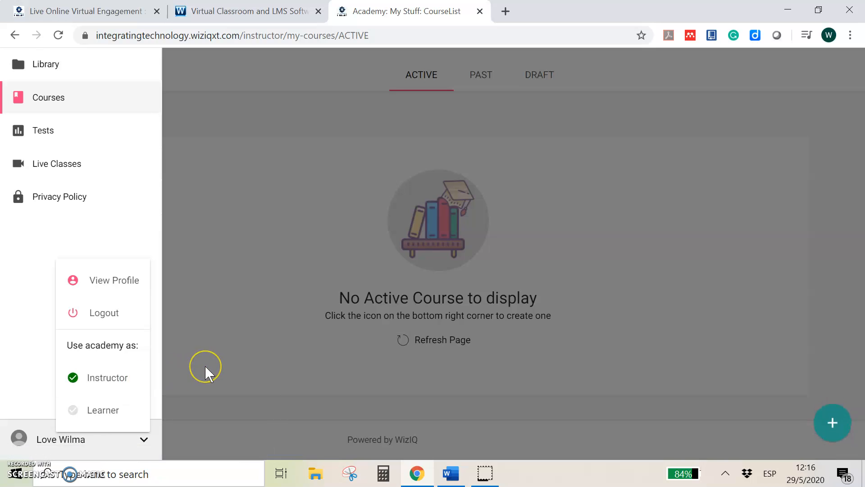
click(228, 365)
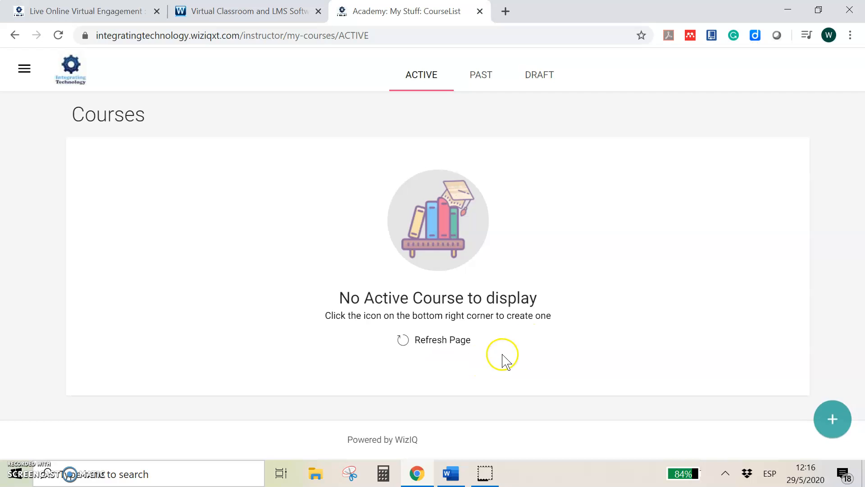
Step: Start creating a scheduled course rather than a self-paced one from the Courses page
click(826, 434)
click(831, 433)
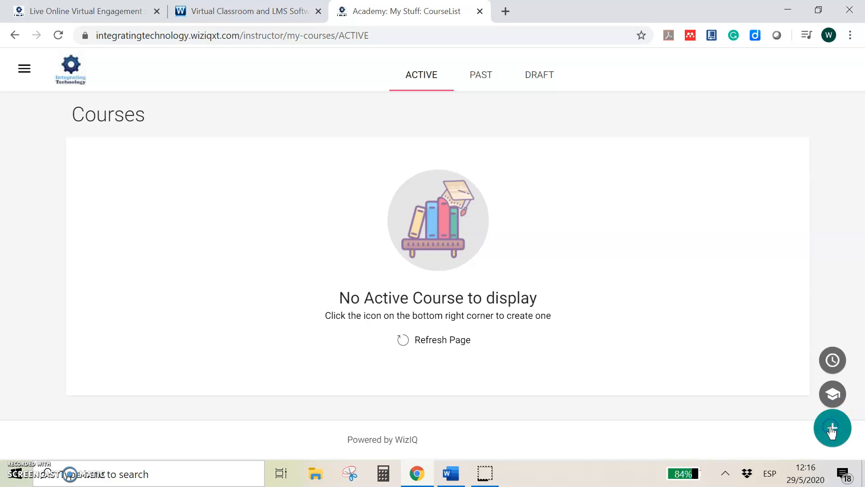
click(831, 390)
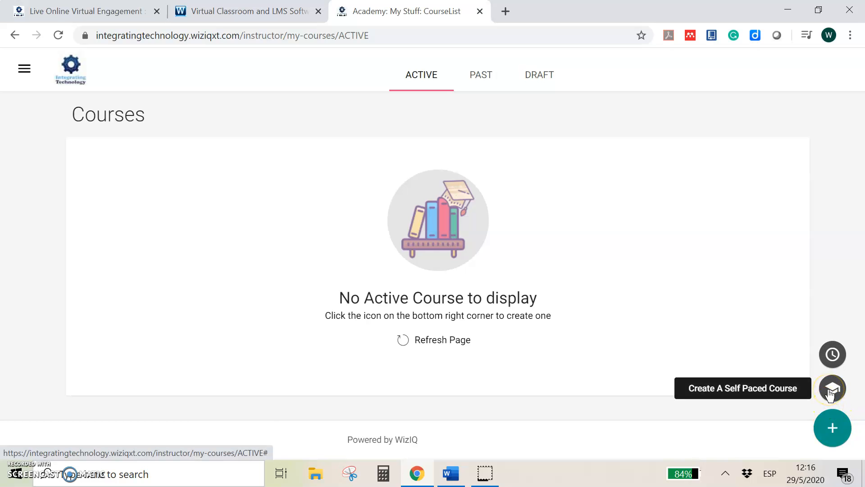
click(825, 361)
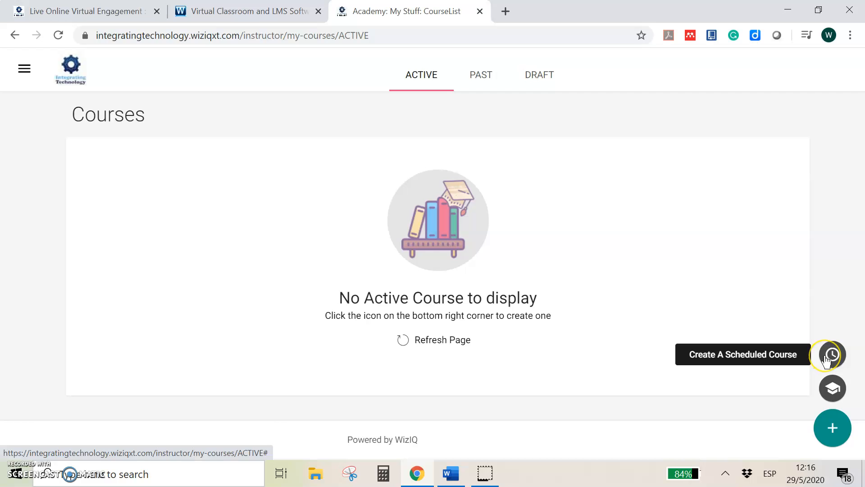
click(834, 363)
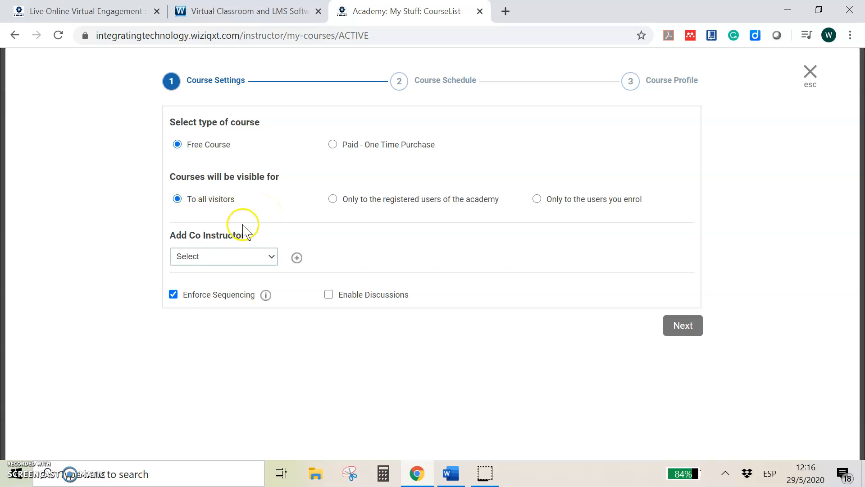
Step: Keep the course free and visible to all visitors, browse the available co-instructors, and continue to the course schedule
click(681, 326)
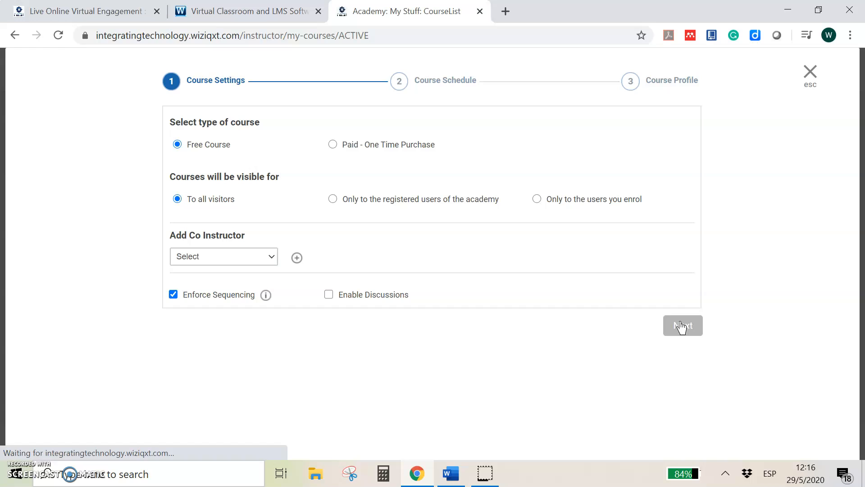
click(682, 326)
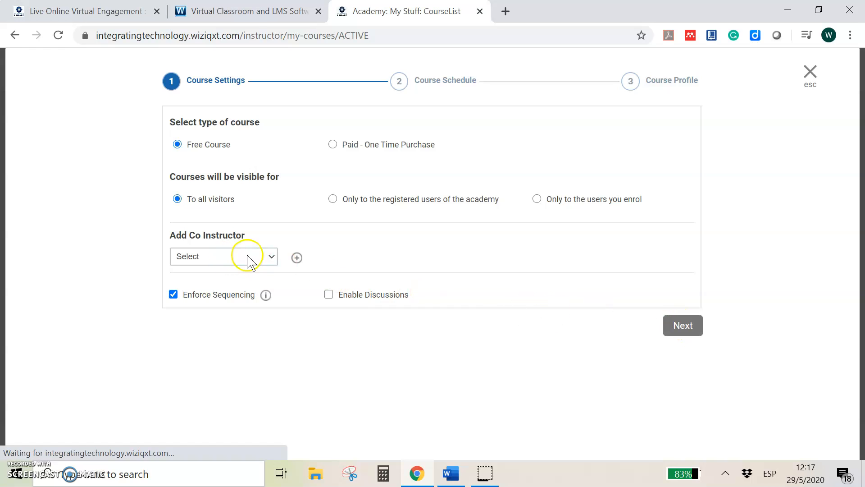
click(274, 256)
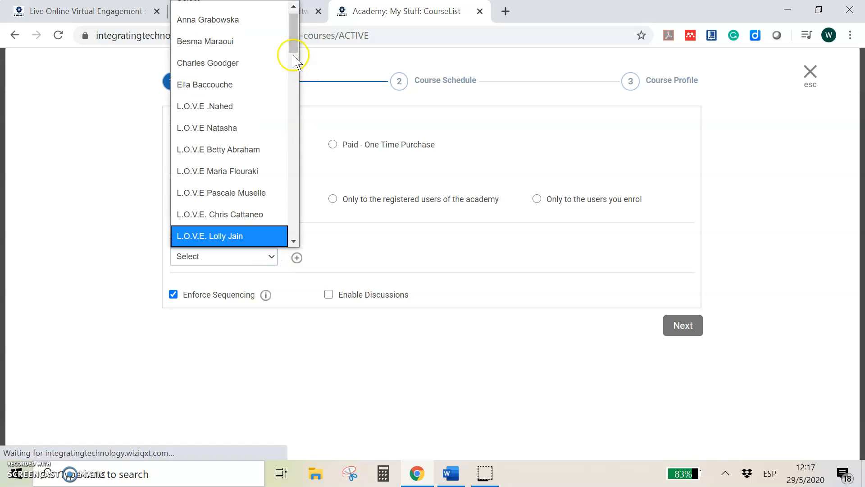
drag(294, 40, 303, 88)
click(220, 197)
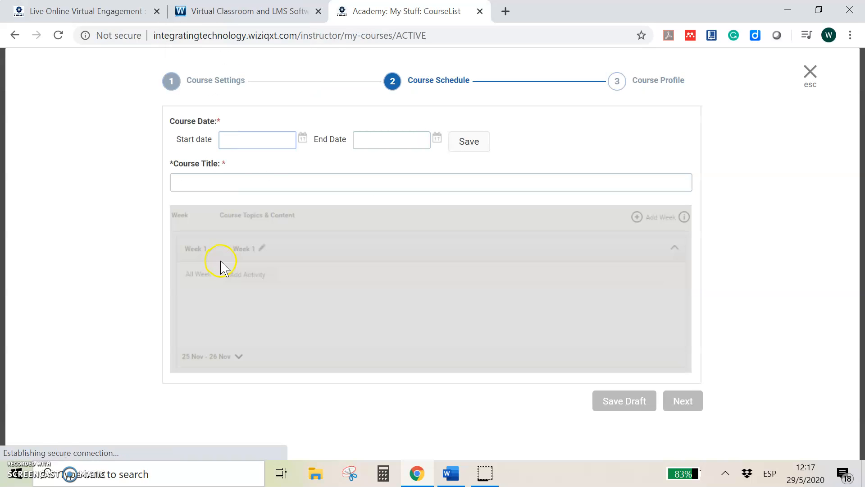
Step: Set the course's start date to 05/29/2020 and its end date to 05/31/2020
click(248, 138)
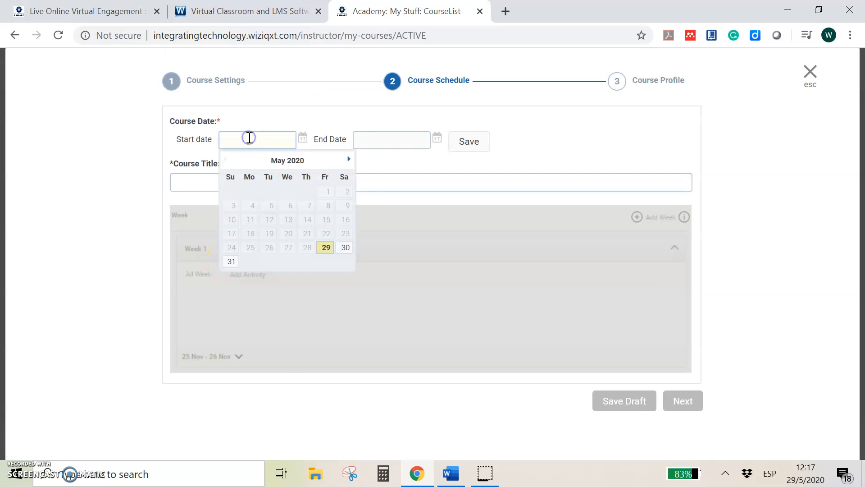
click(325, 248)
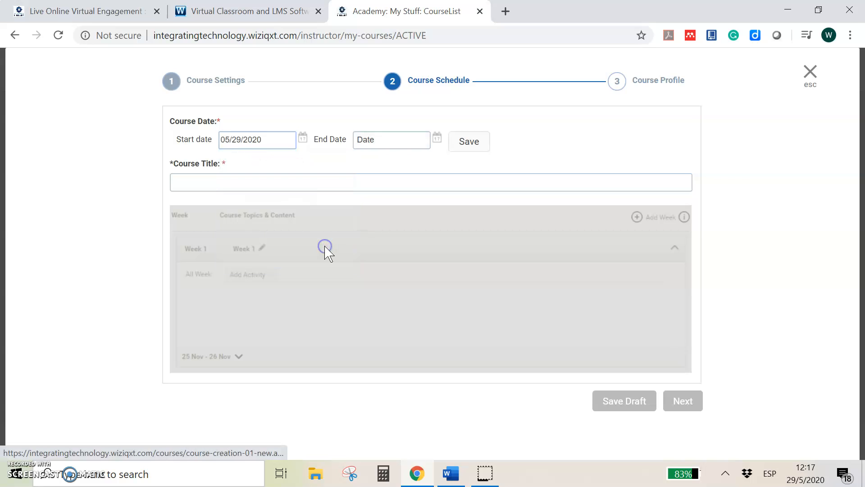
click(438, 141)
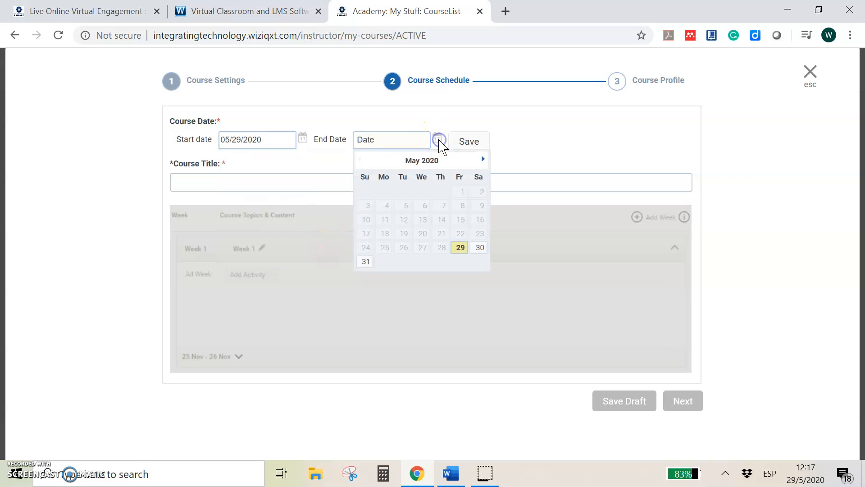
click(363, 262)
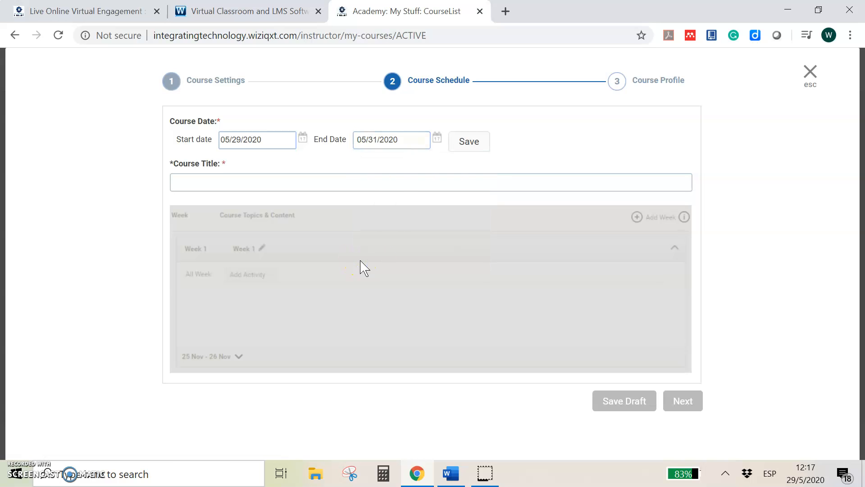
Step: Title the course "Practice with WizIQ" and save and confirm its dates
click(304, 181)
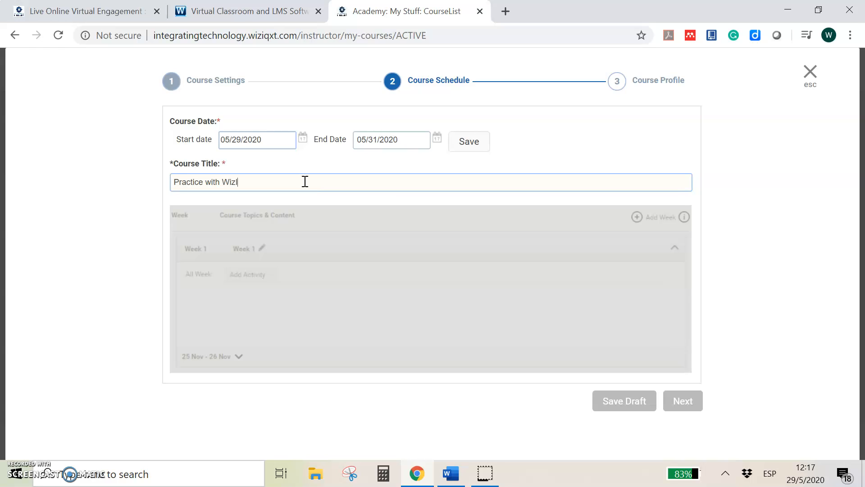
click(306, 181)
click(471, 144)
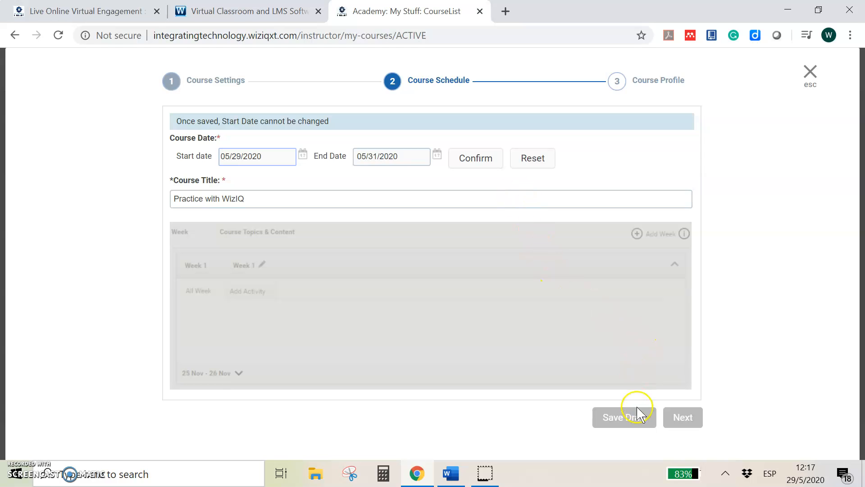
click(626, 418)
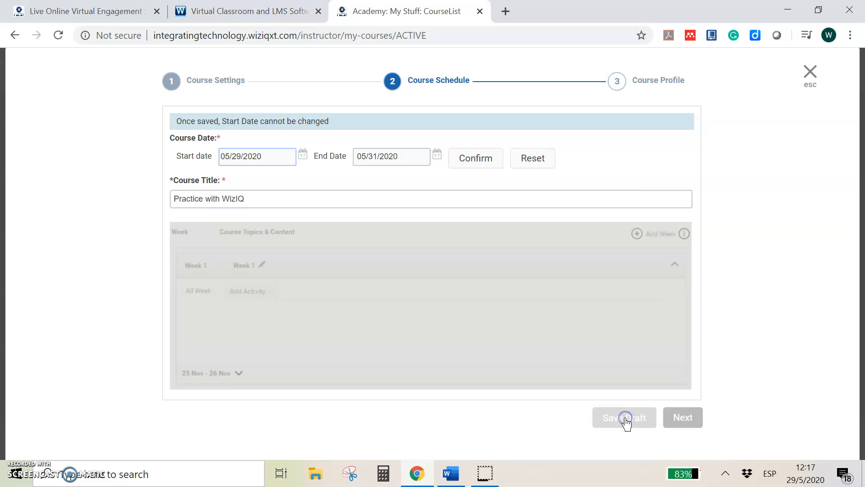
click(626, 419)
click(476, 171)
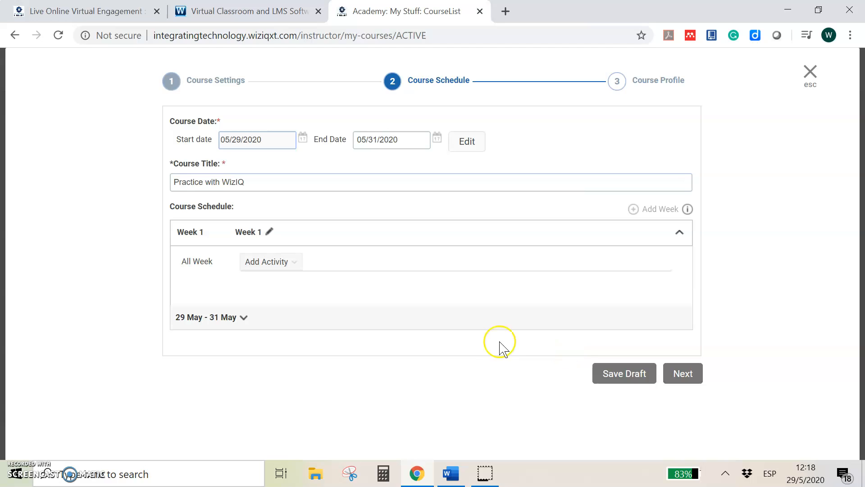
Step: Save the "Practice with WizIQ" course as a draft and close the course creation wizard
click(621, 378)
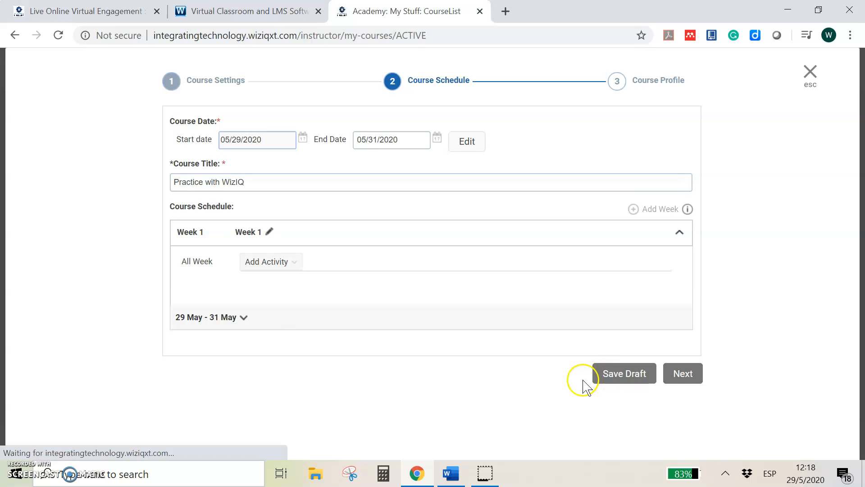
click(684, 379)
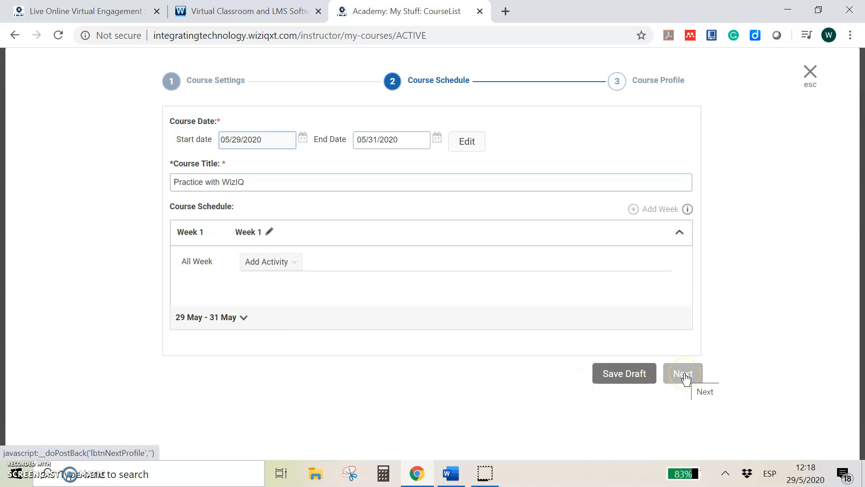
click(684, 375)
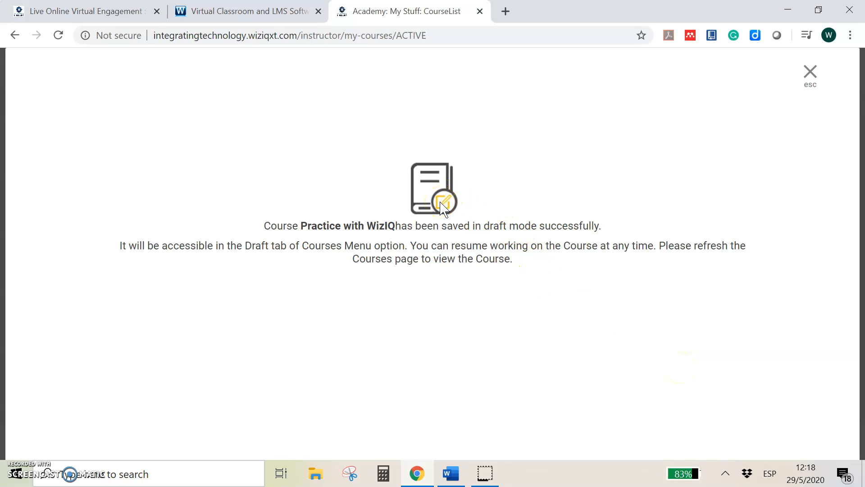
click(814, 73)
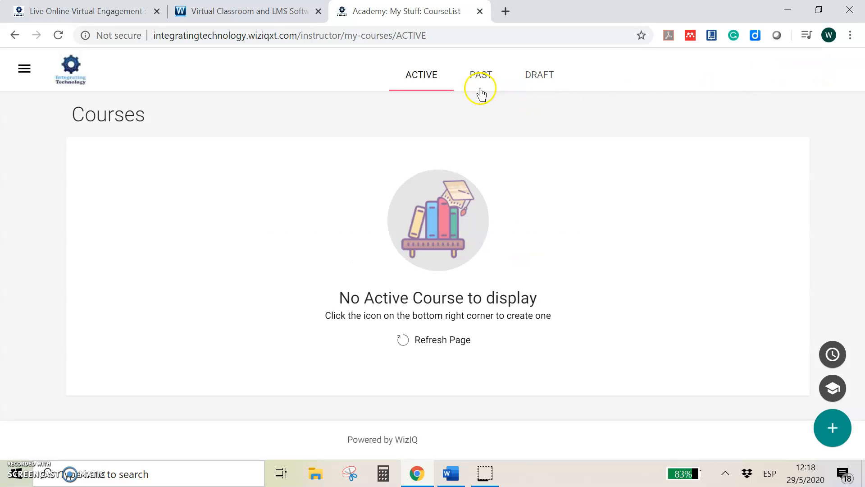
Step: Open the draft courses and look through the list for the saved "Practice with WizIQ" course
click(535, 80)
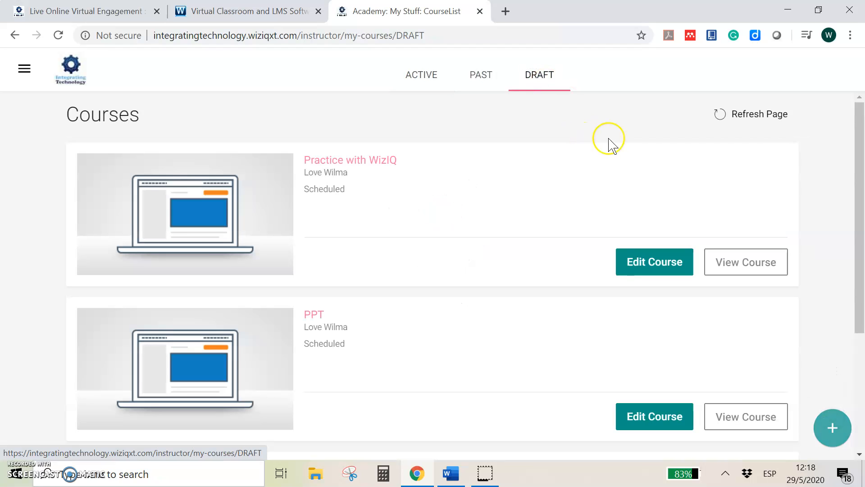
scroll(614, 152, down, 3)
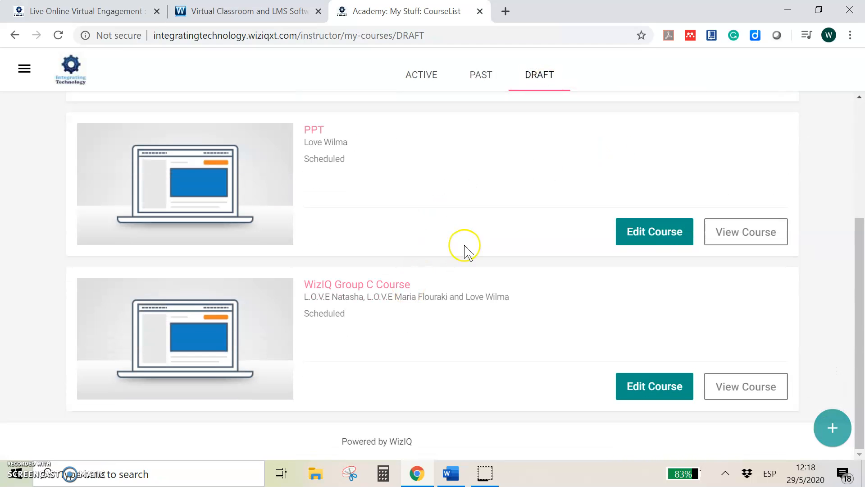
scroll(541, 224, up, 4)
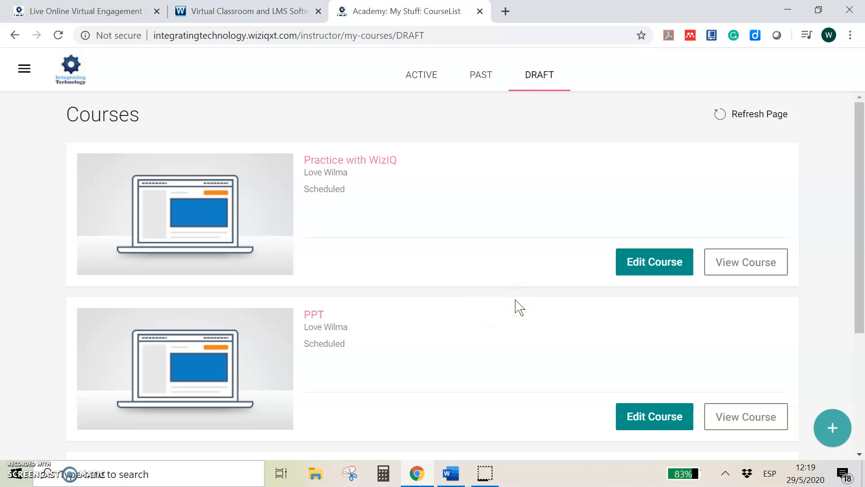
click(444, 221)
click(452, 207)
click(465, 208)
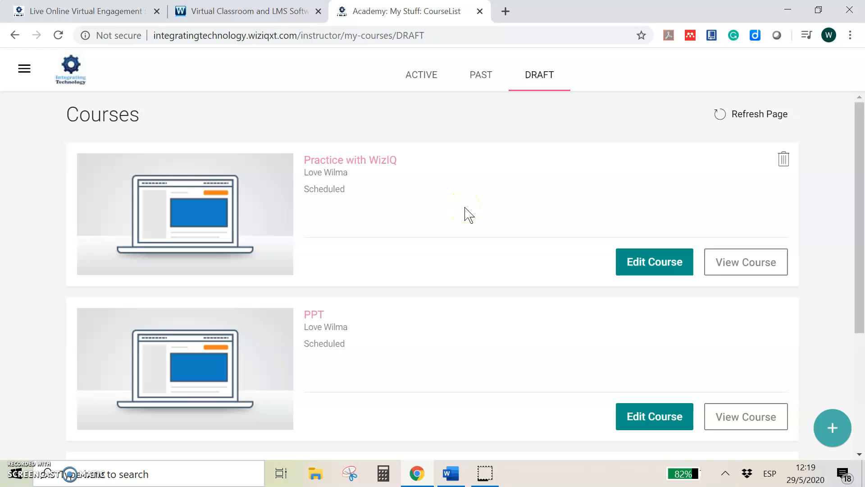